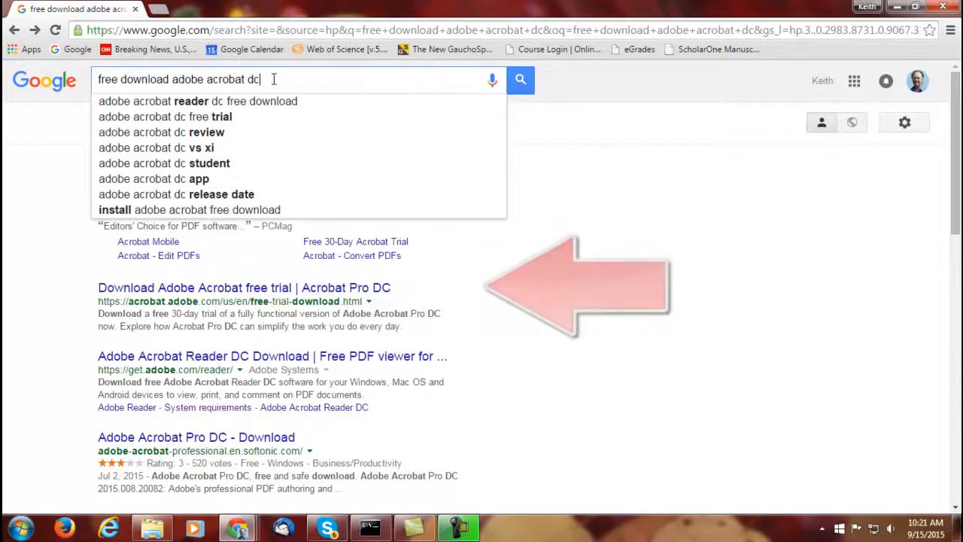
# Search Google for 'free download adobe acrobat dc' and open Adobe's Acrobat Pro DC free-trial page.
pyautogui.press('Return')
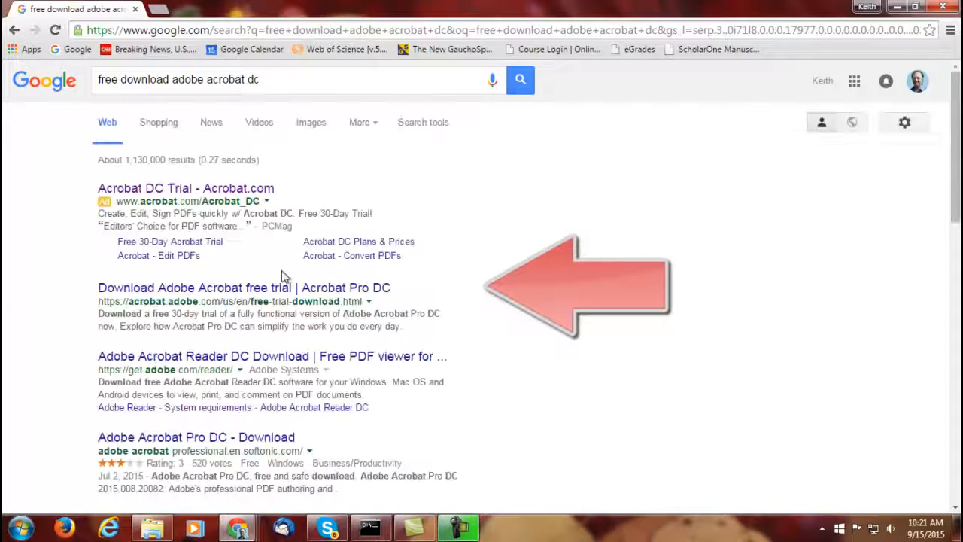
pyautogui.click(279, 289)
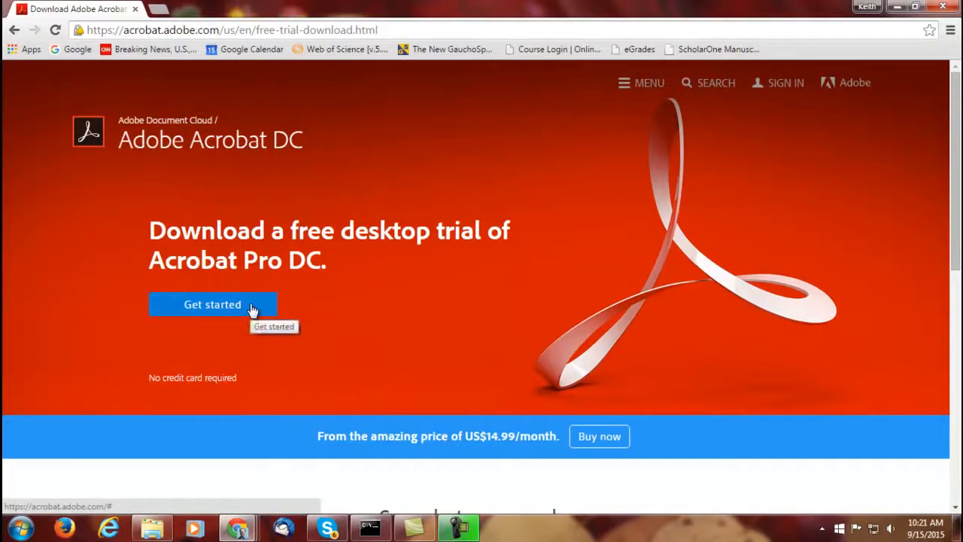
# Start the free-trial sign-up and enter the first name, last name, e-mail and account password.
pyautogui.click(252, 309)
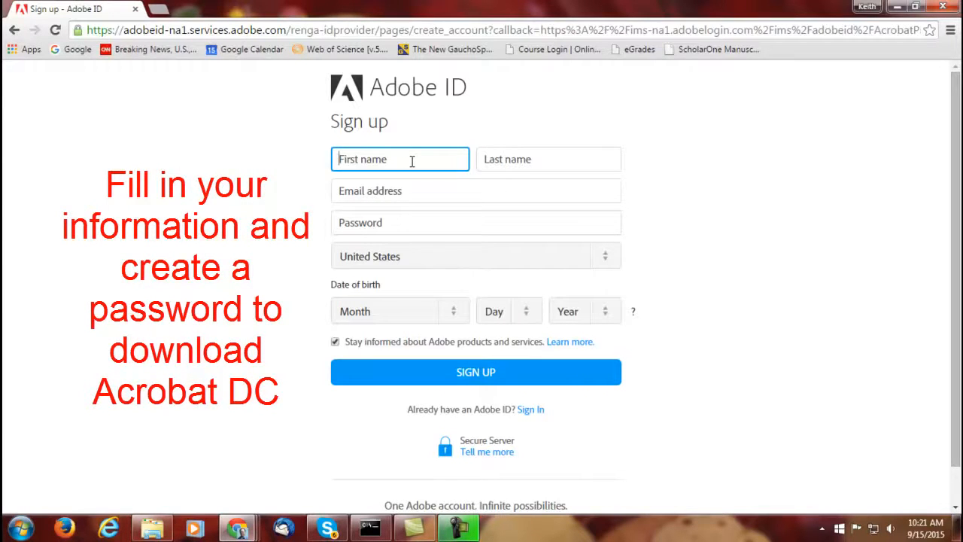
pyautogui.write('Jane')
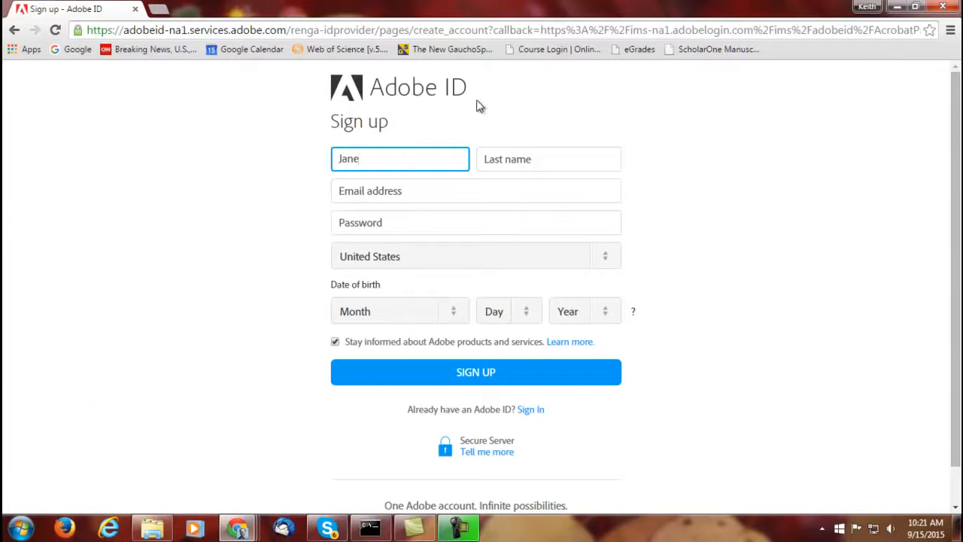
pyautogui.click(498, 164)
pyautogui.write('Doe')
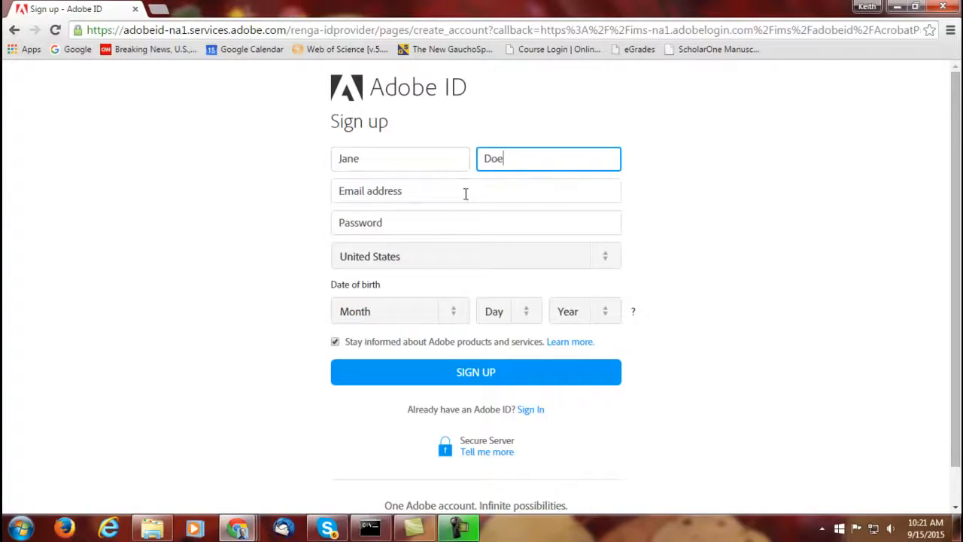
pyautogui.click(466, 194)
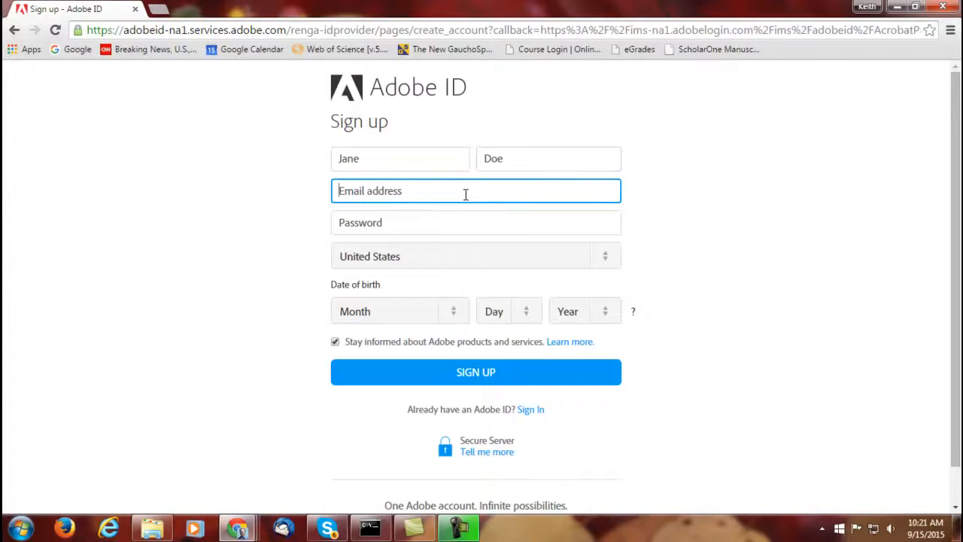
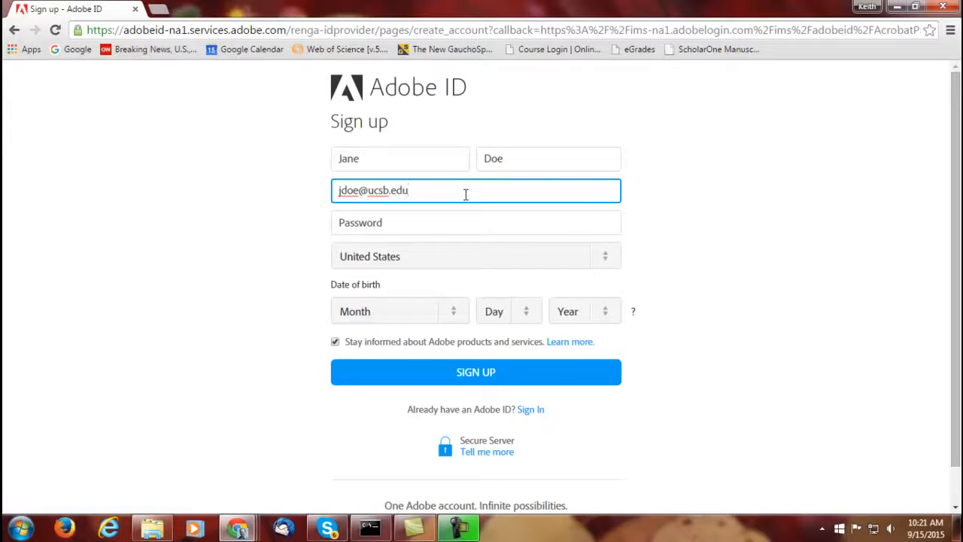
pyautogui.click(455, 217)
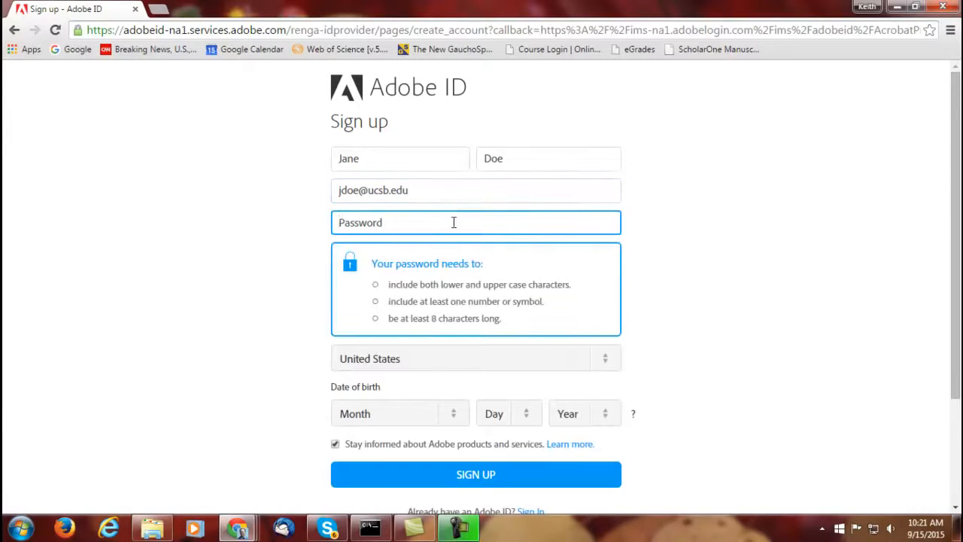
pyautogui.click(649, 247)
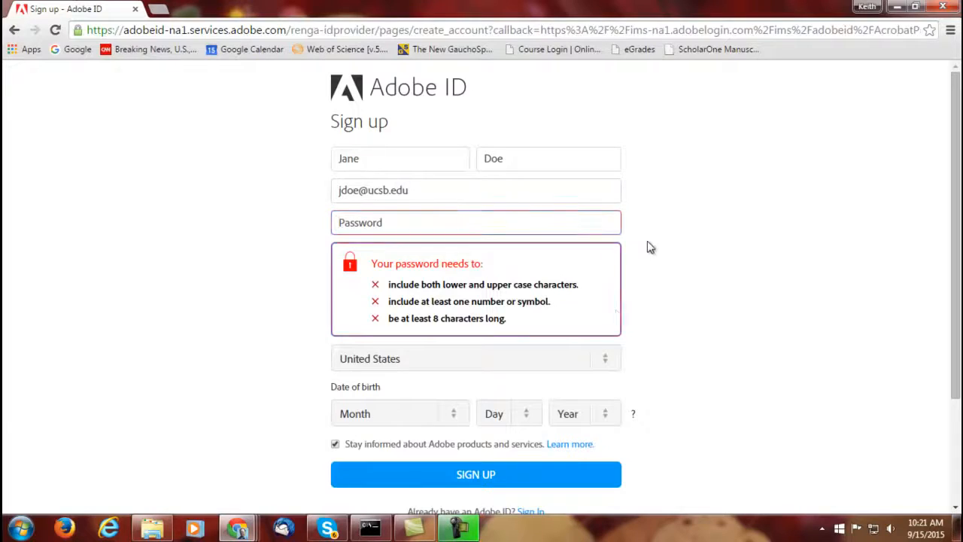
pyautogui.click(398, 219)
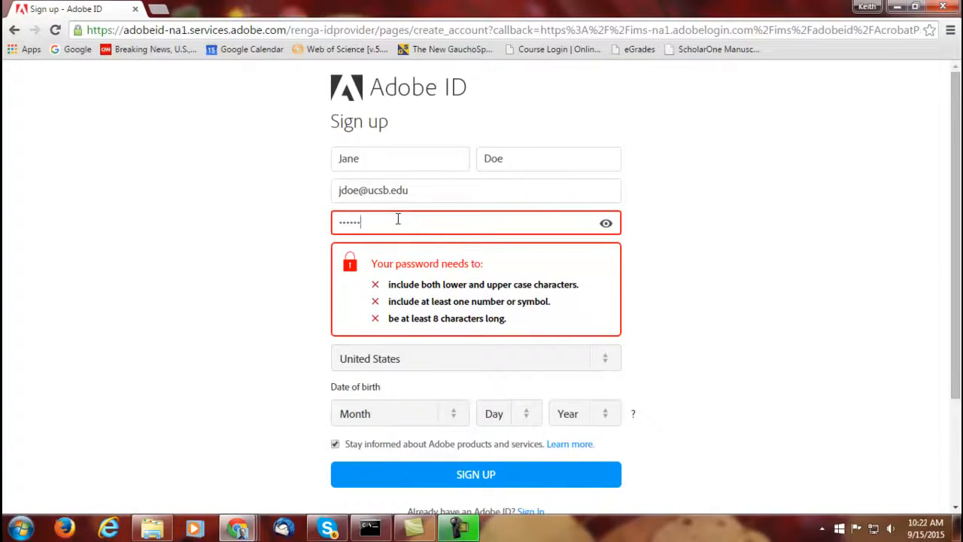
pyautogui.click(730, 299)
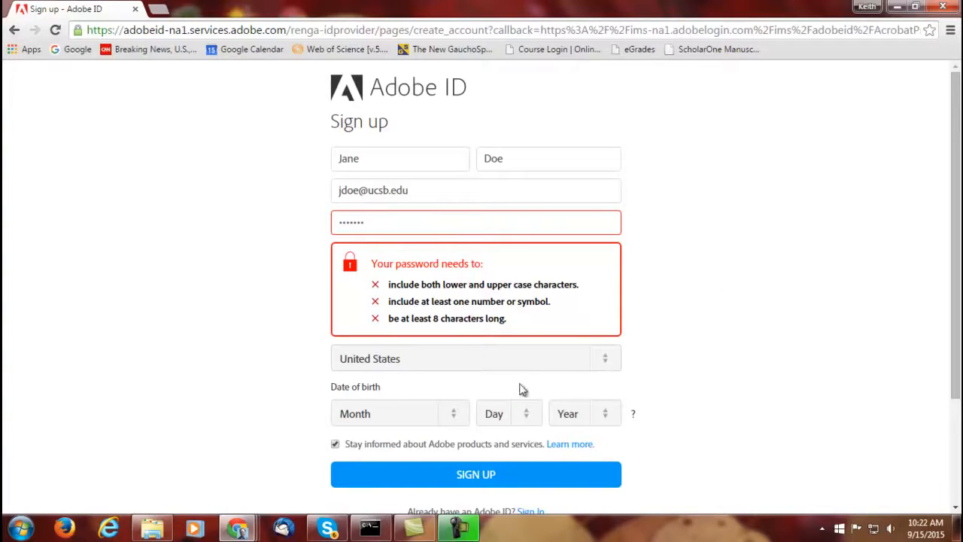
# Set the date of birth to October 3, 1989.
pyautogui.click(454, 425)
pyautogui.click(404, 367)
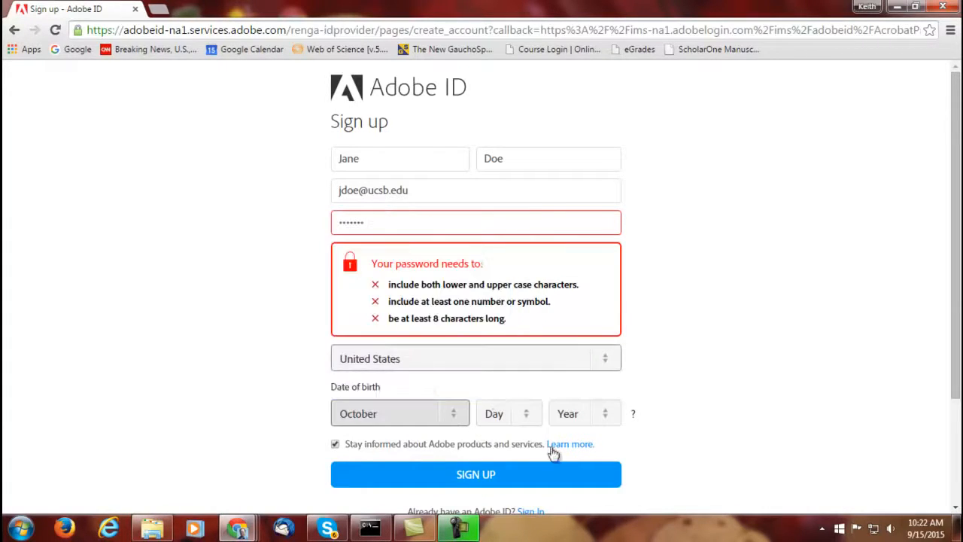
pyautogui.click(506, 414)
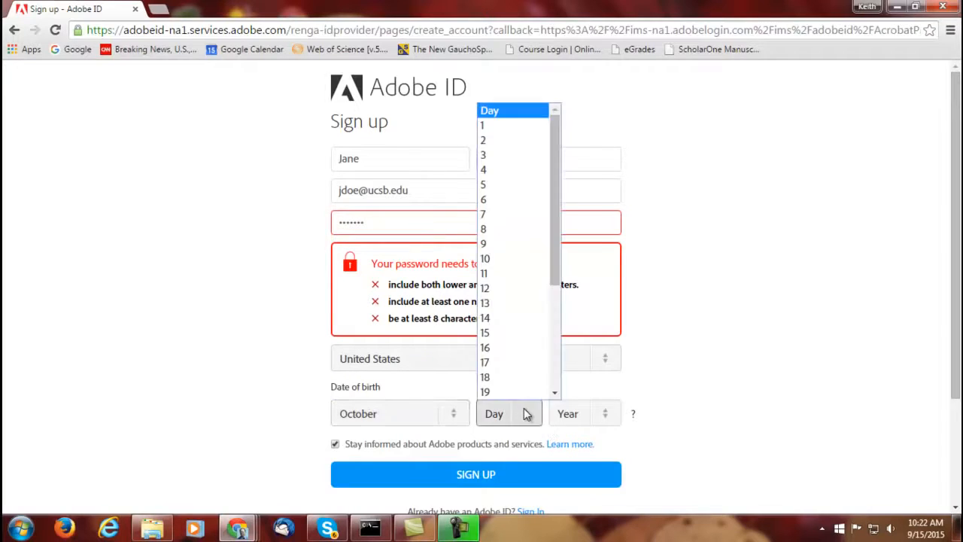
pyautogui.click(519, 155)
pyautogui.click(611, 413)
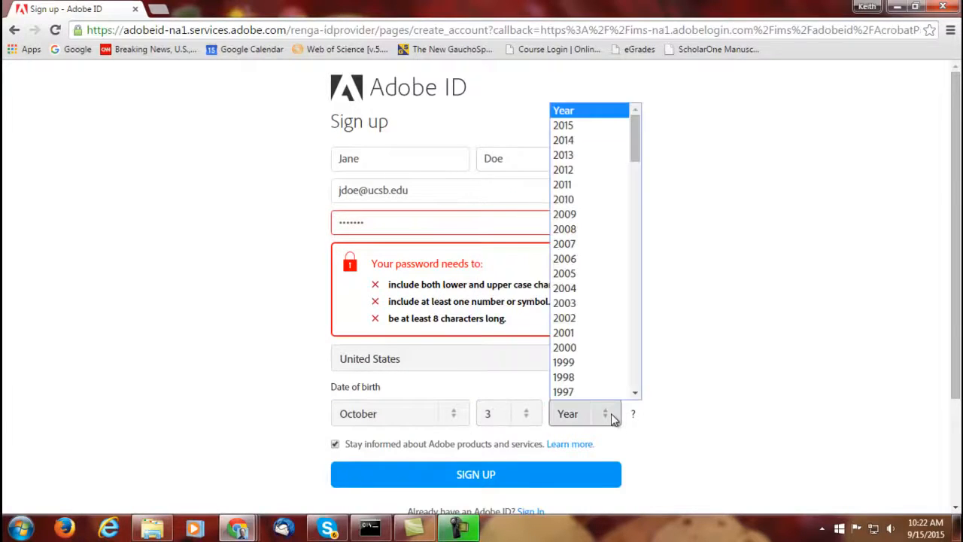
pyautogui.moveTo(635, 155); pyautogui.dragTo(635, 188)
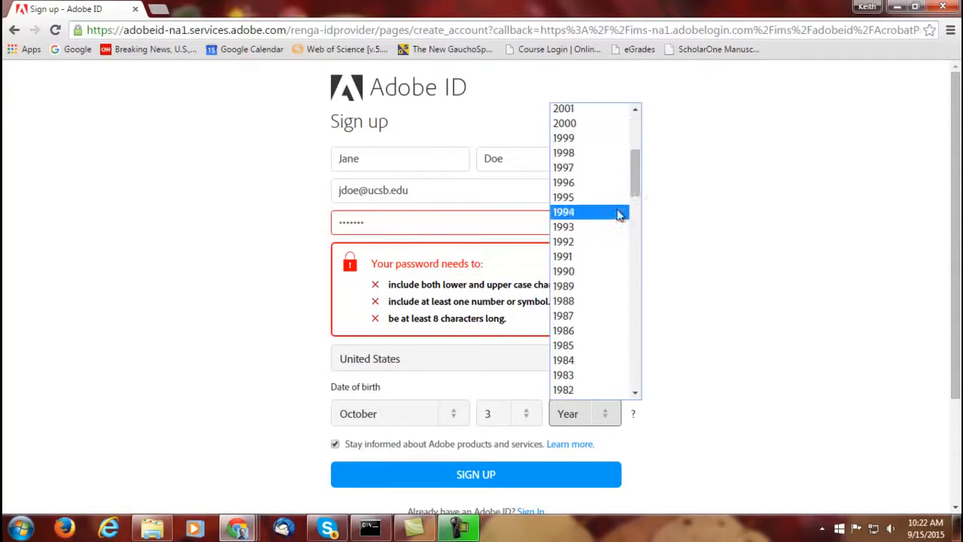
pyautogui.click(592, 293)
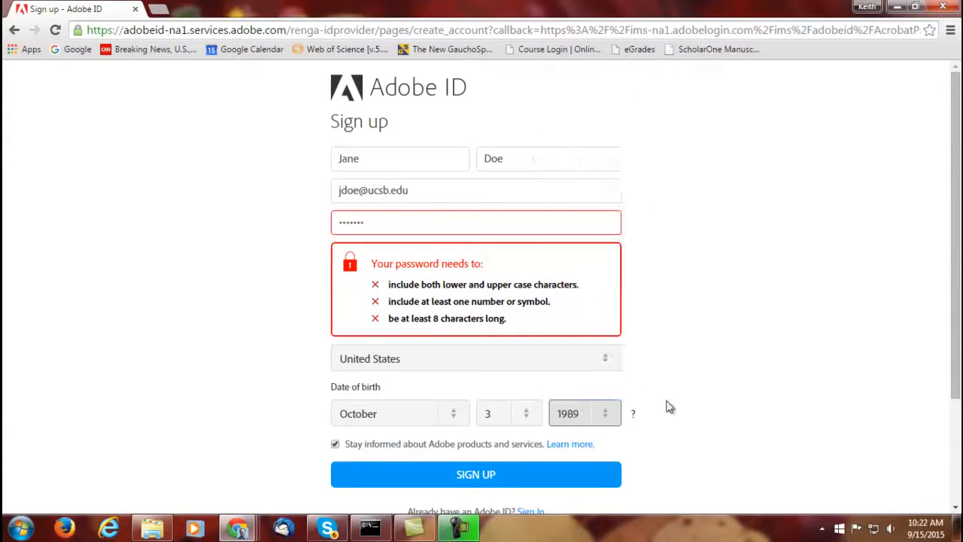
pyautogui.scroll(-1, 666, 404)
# Submit the Adobe ID sign-up form, then launch Acrobat Reader DC from the desktop.
pyautogui.click(565, 405)
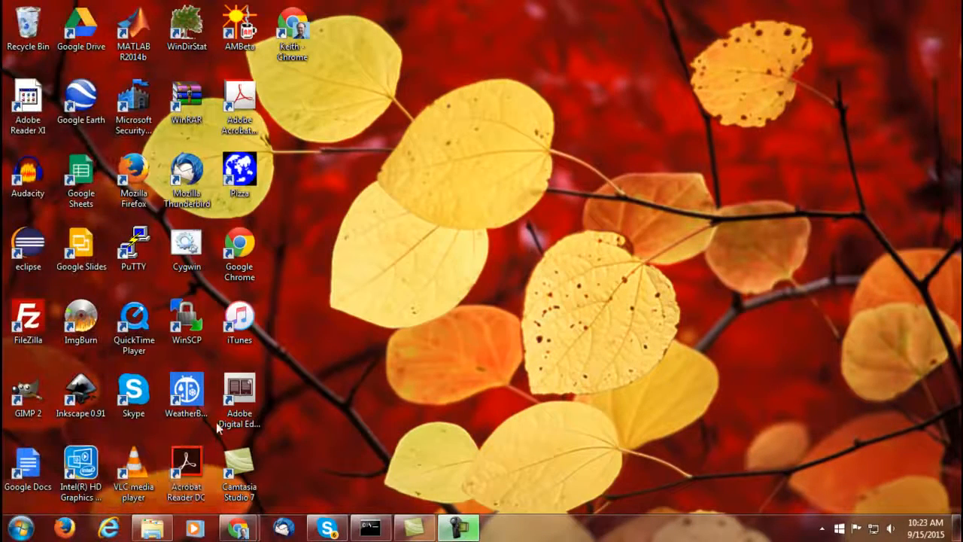
pyautogui.doubleClick(191, 466)
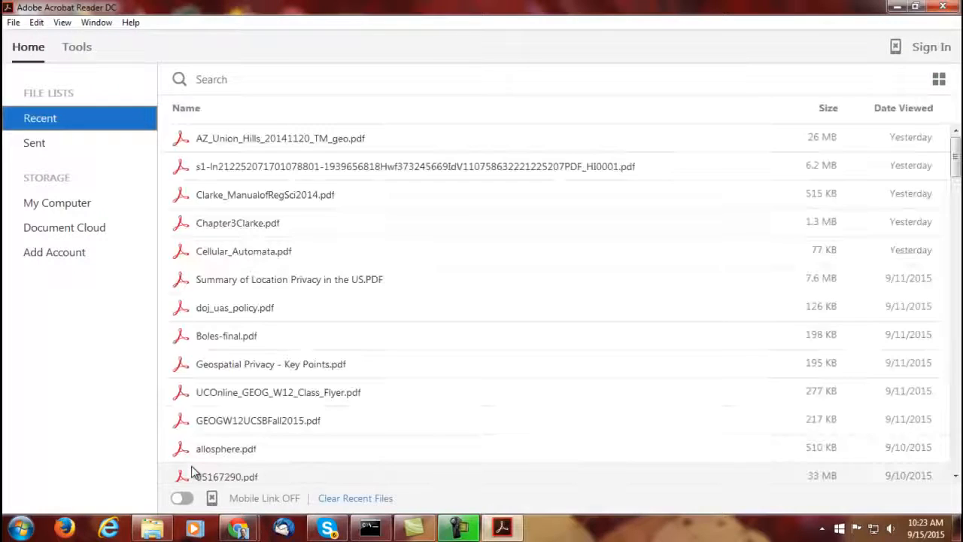
# Open AZ_Union_Hills_20141120_TM_geo.pdf from Recent, toggle Map Frame off and on, and hide the Barcode layer.
pyautogui.click(309, 147)
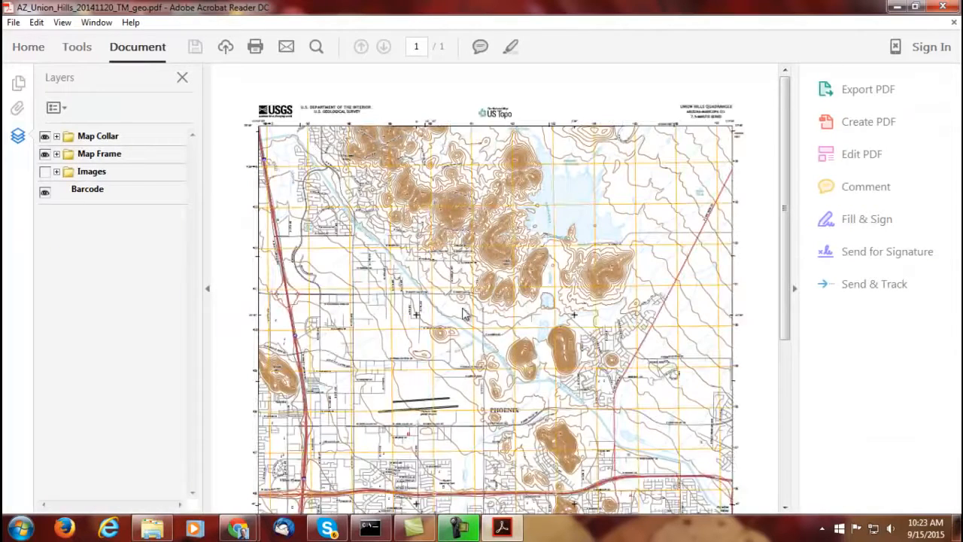
pyautogui.click(45, 155)
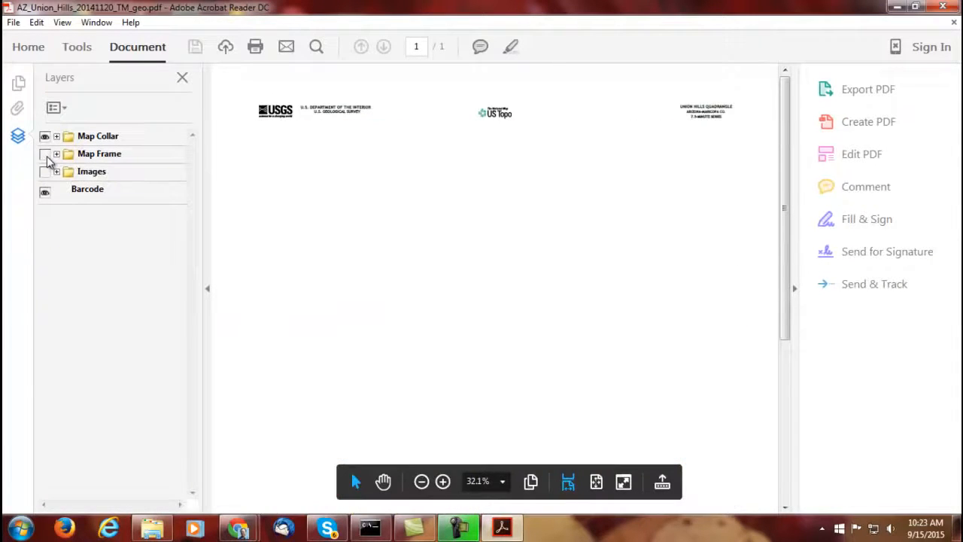
pyautogui.click(45, 154)
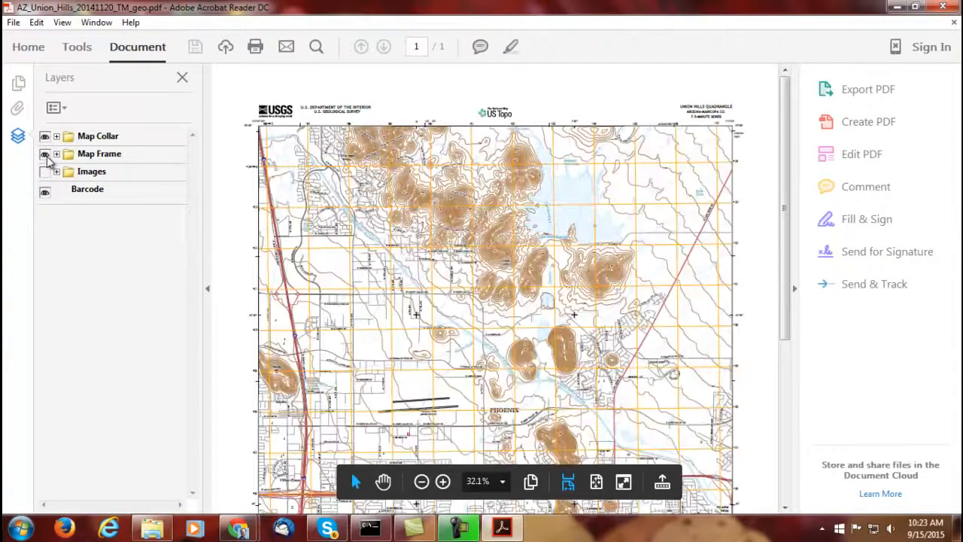
pyautogui.click(45, 194)
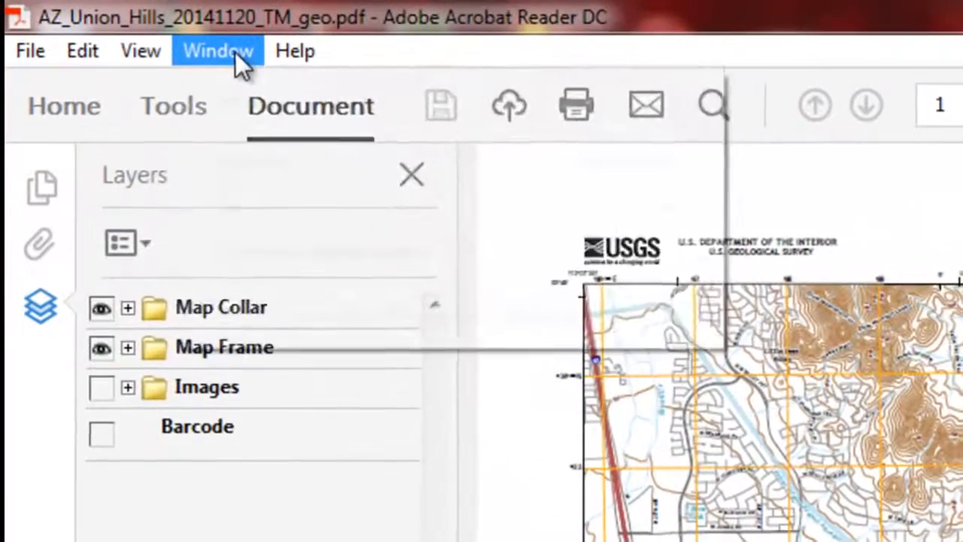
pyautogui.click(102, 23)
pyautogui.moveTo(144, 49)
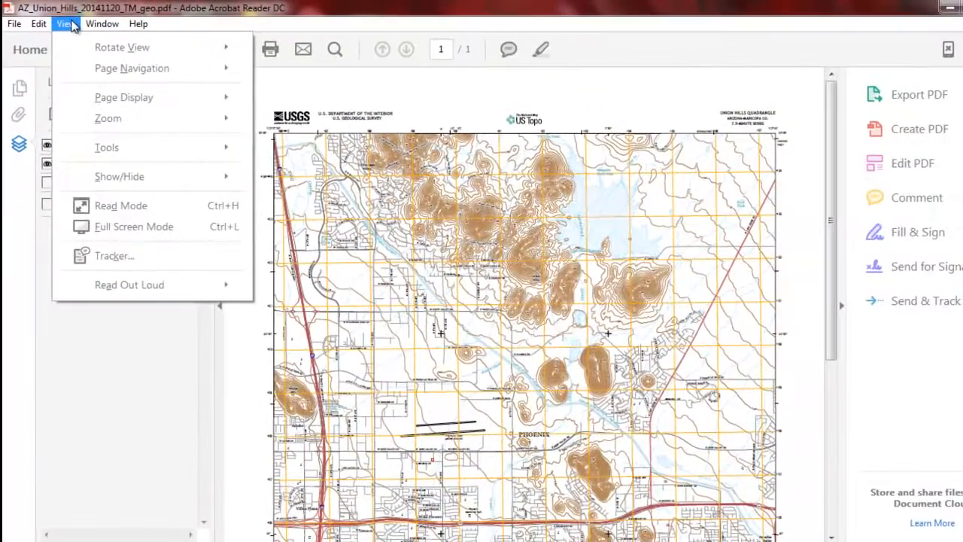
pyautogui.moveTo(45, 25)
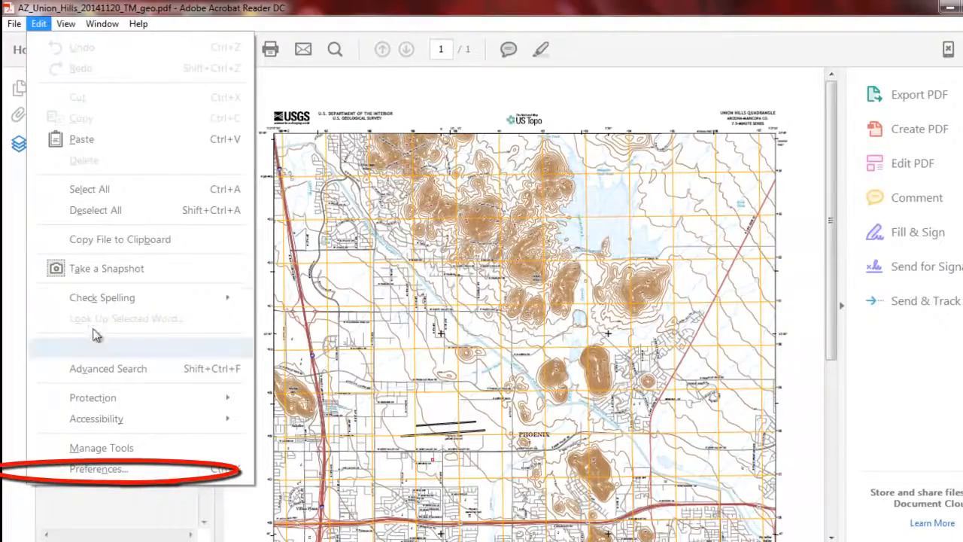
pyautogui.click(112, 469)
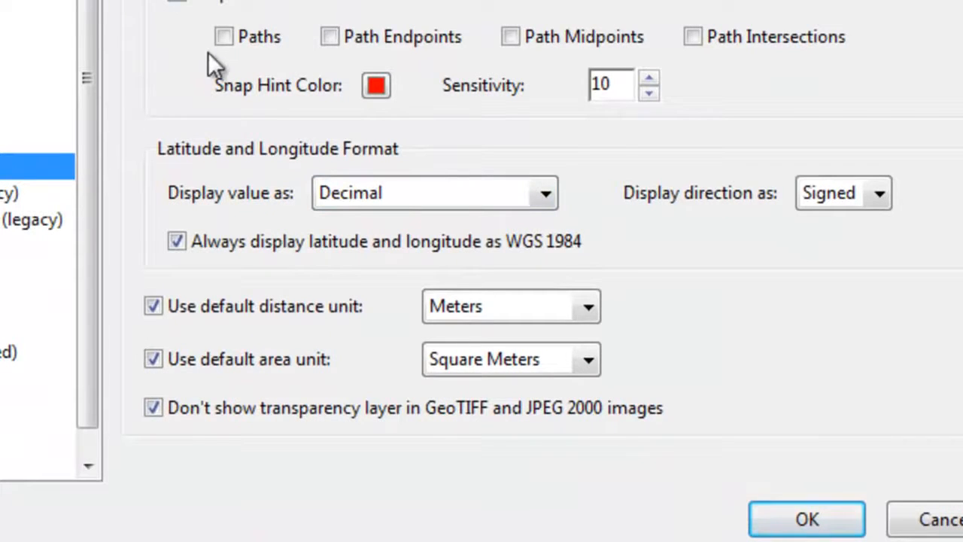
pyautogui.click(583, 308)
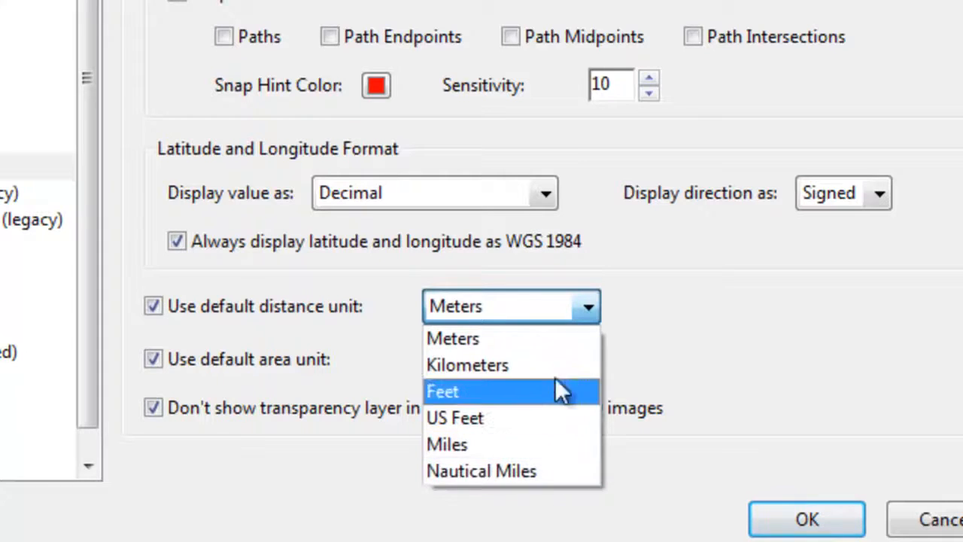
pyautogui.click(547, 342)
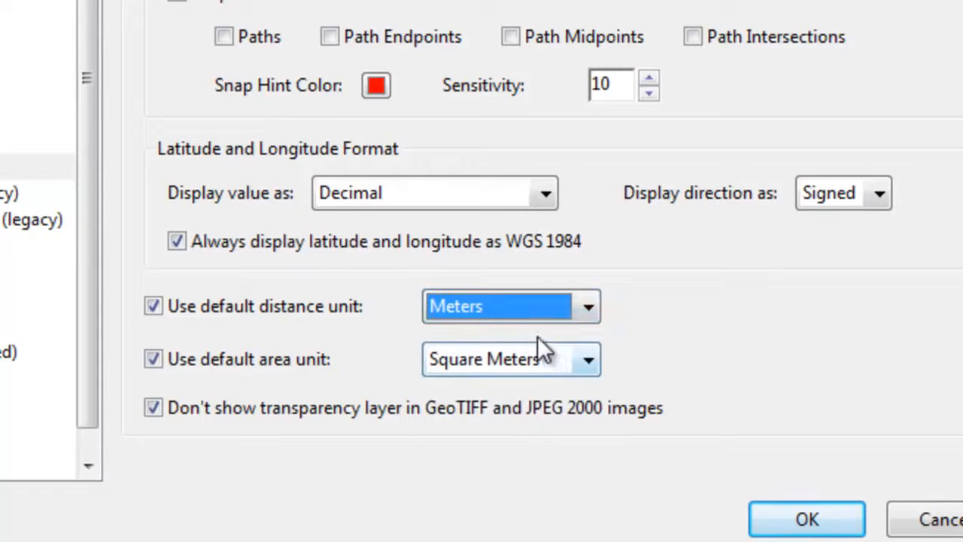
pyautogui.click(551, 190)
pyautogui.click(521, 227)
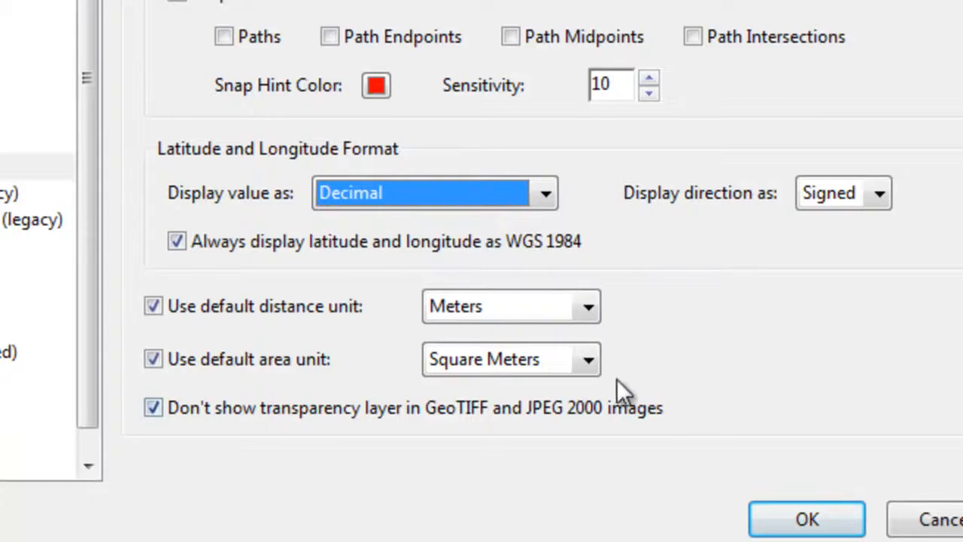
pyautogui.click(590, 359)
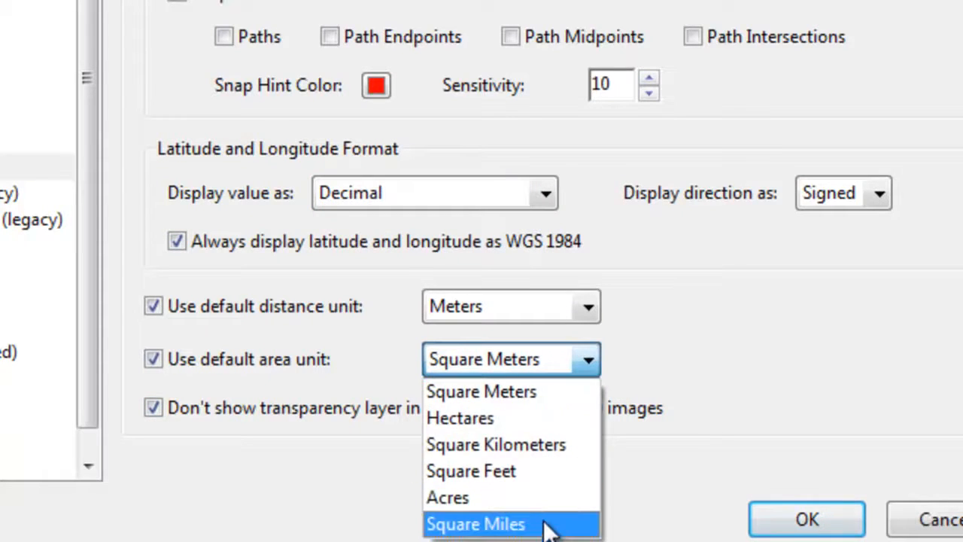
pyautogui.click(541, 391)
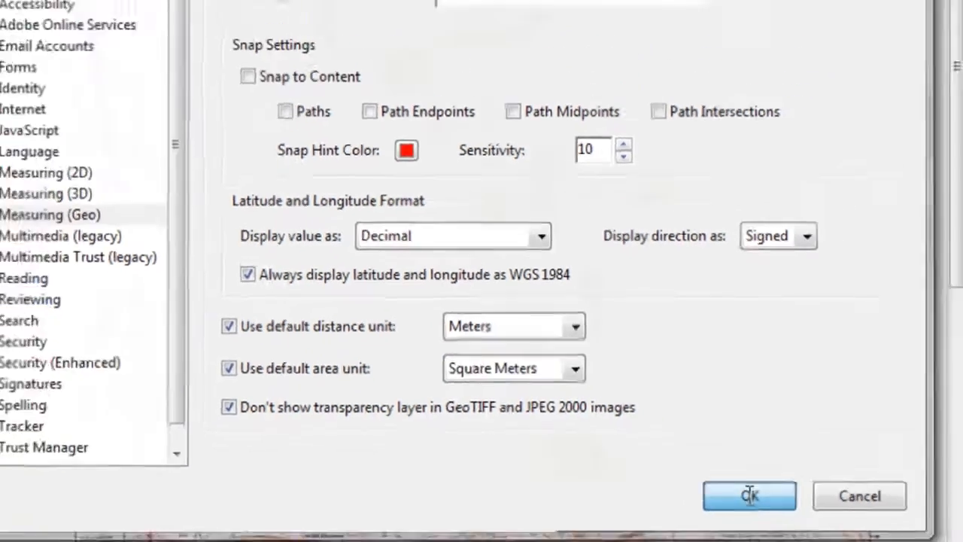
pyautogui.click(801, 523)
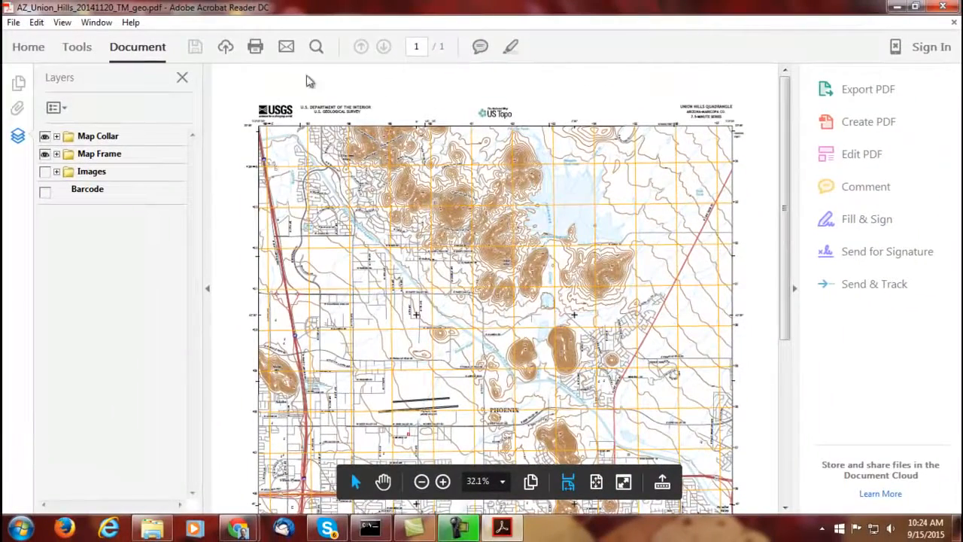
# Look through the menus for the measuring tools and open the Tools page via Edit > Manage Tools.
pyautogui.click(98, 26)
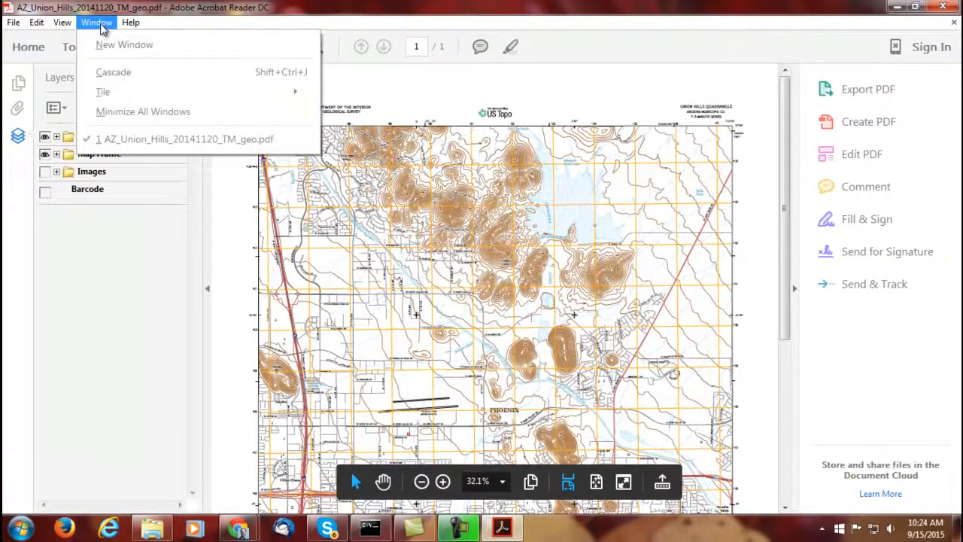
pyautogui.moveTo(67, 28)
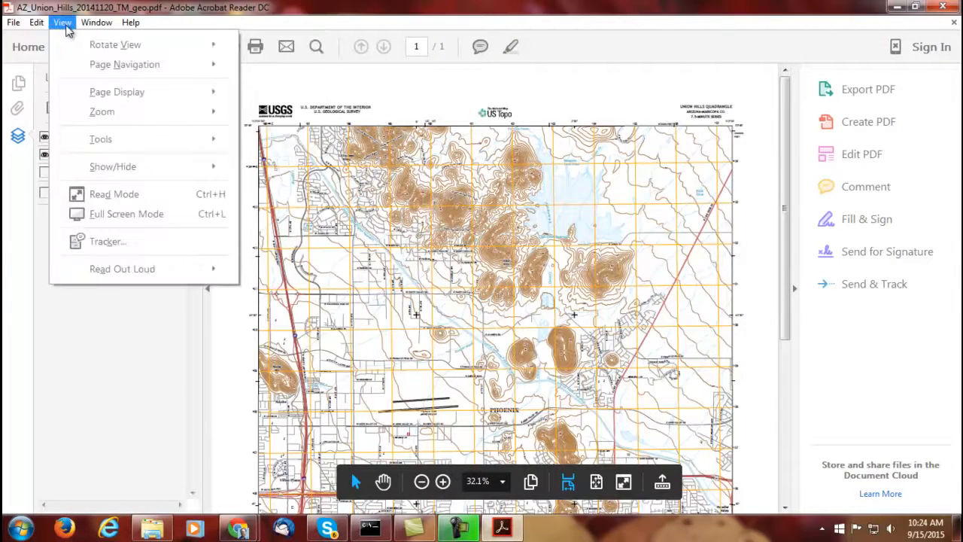
pyautogui.moveTo(157, 145)
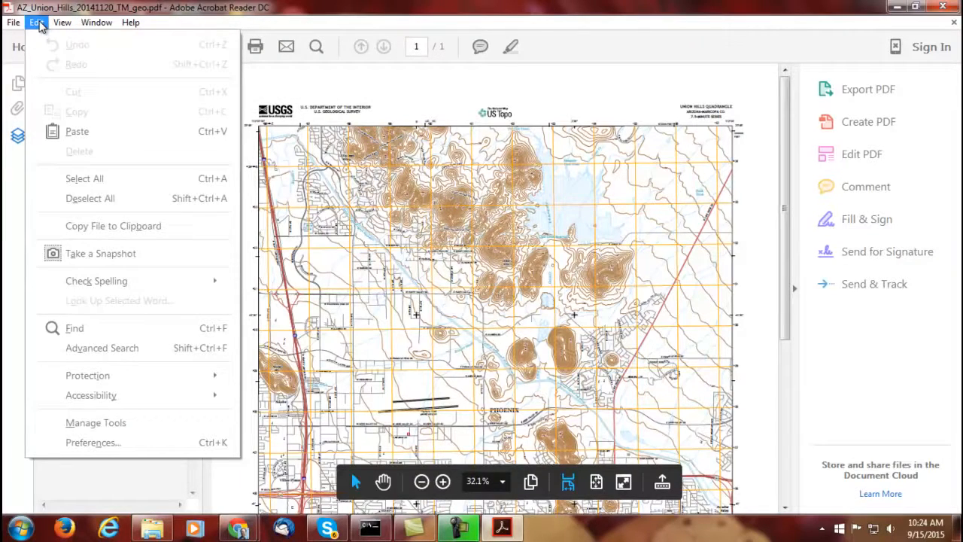
pyautogui.click(162, 424)
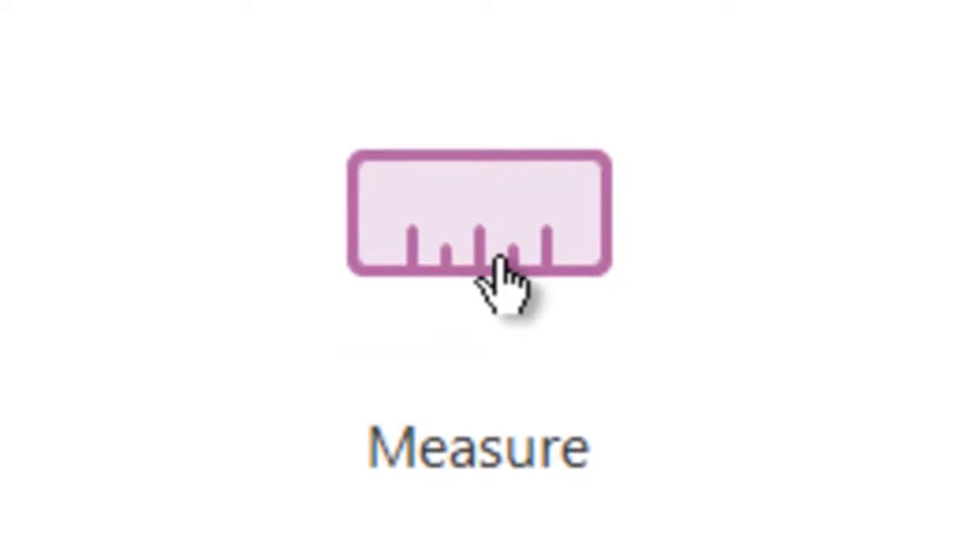
# With the Measuring Tool, measure from the hill near Adobe eastward, about 8230.47 m at azimuth 87.47.
pyautogui.click(505, 279)
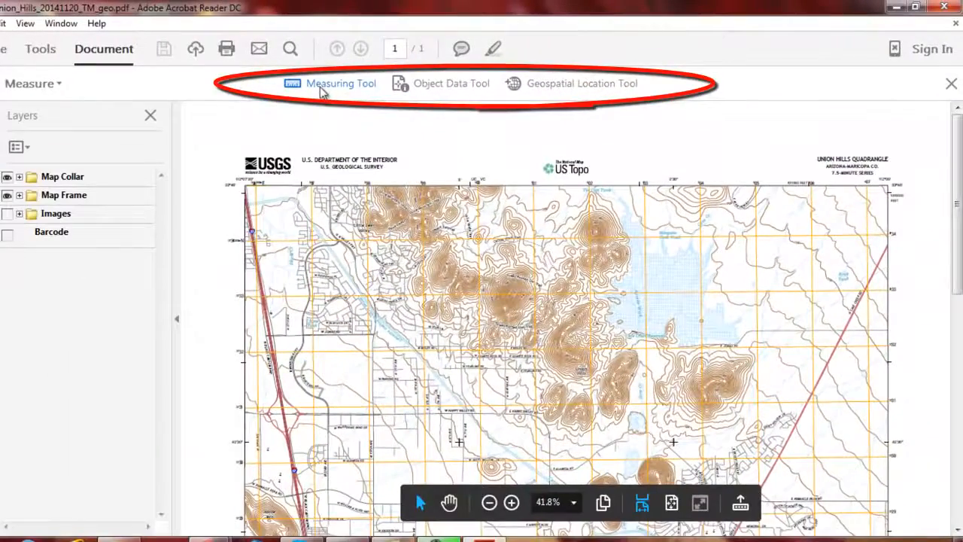
pyautogui.click(322, 84)
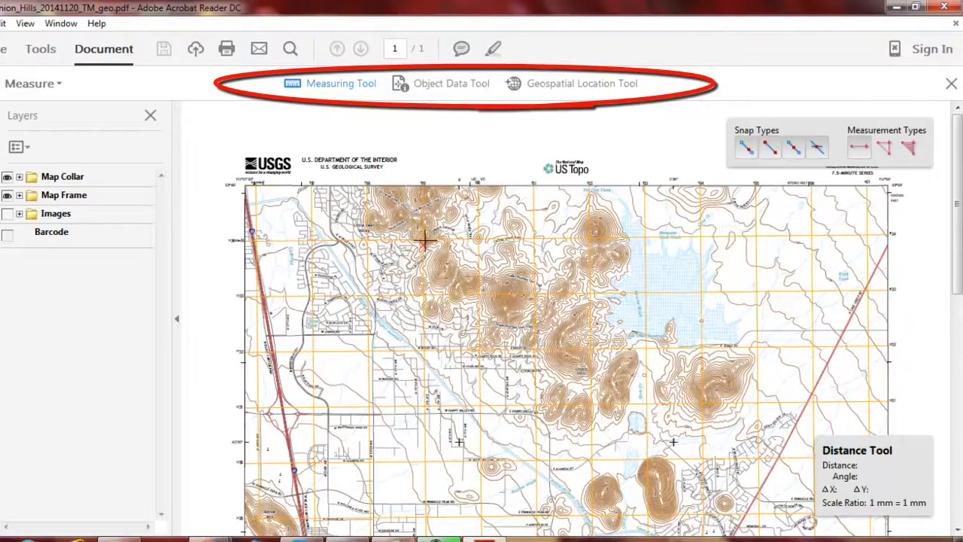
pyautogui.scroll(-2, 403, 326)
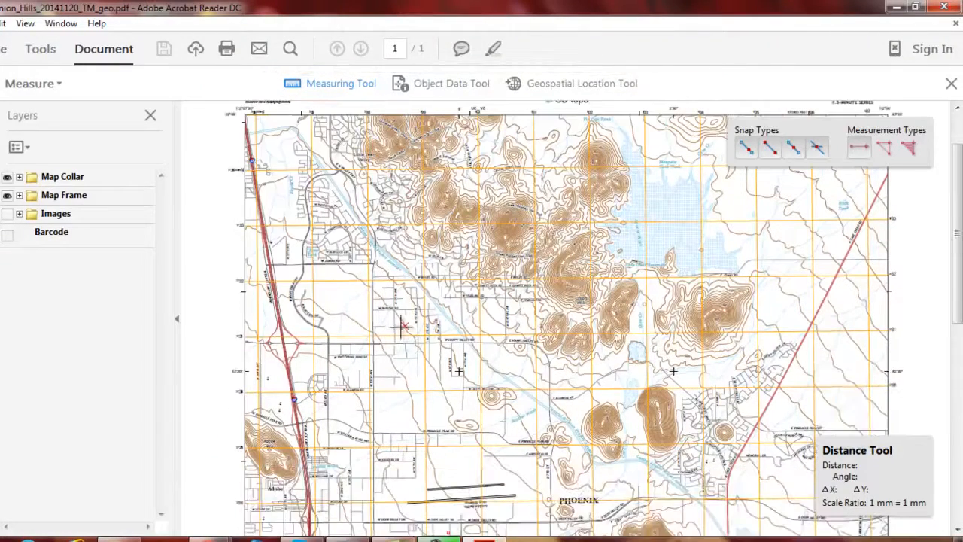
pyautogui.scroll(-3, 287, 447)
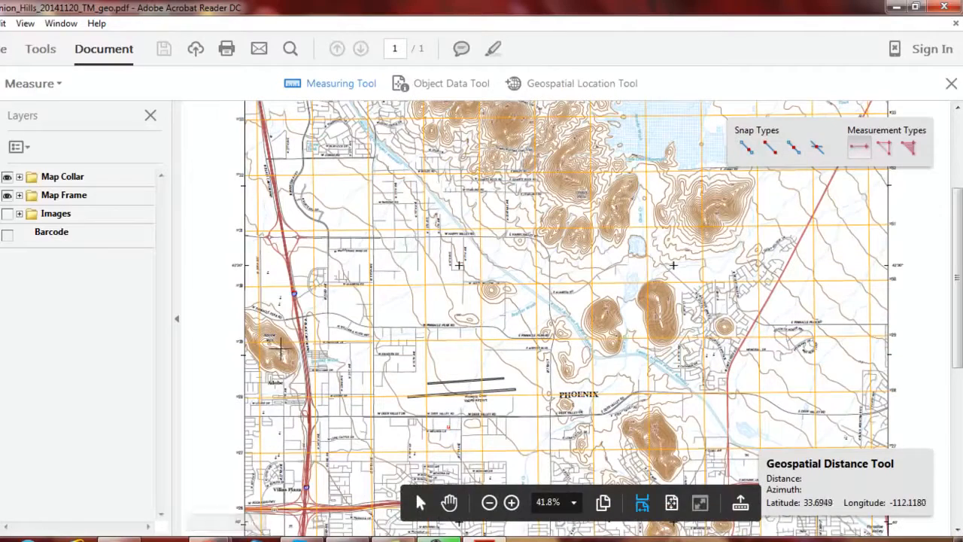
pyautogui.click(265, 339)
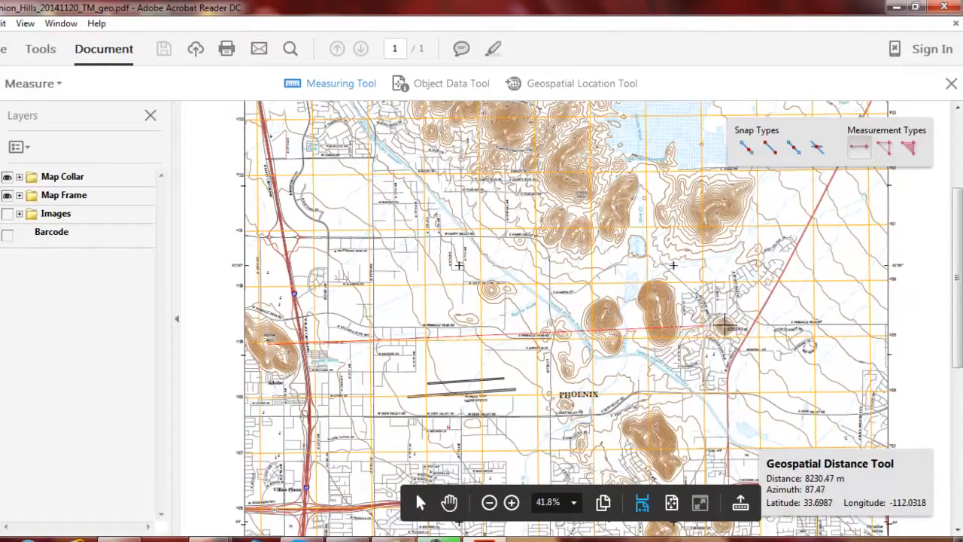
pyautogui.click(724, 325)
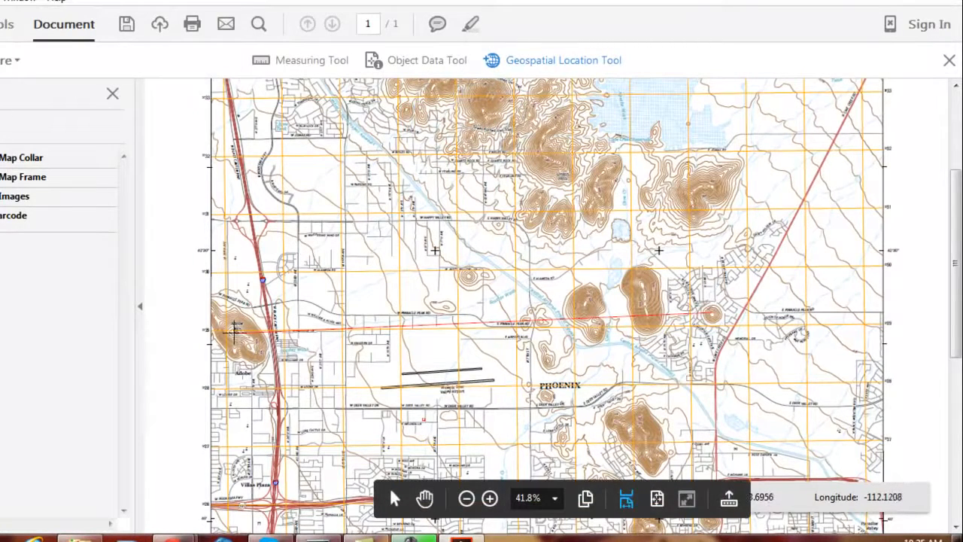
# Commit the distance line, deselect it, and activate the Object Data Tool.
pyautogui.click(235, 329)
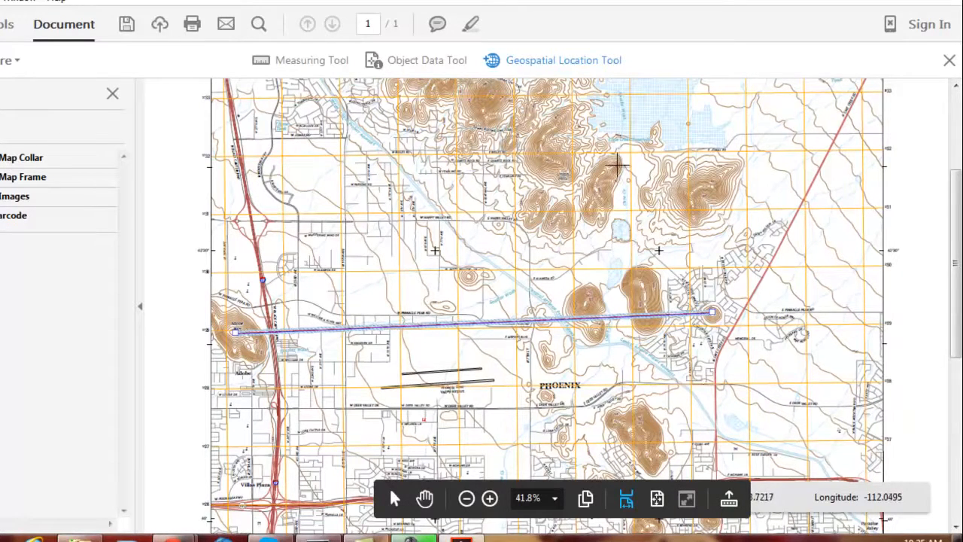
pyautogui.click(439, 70)
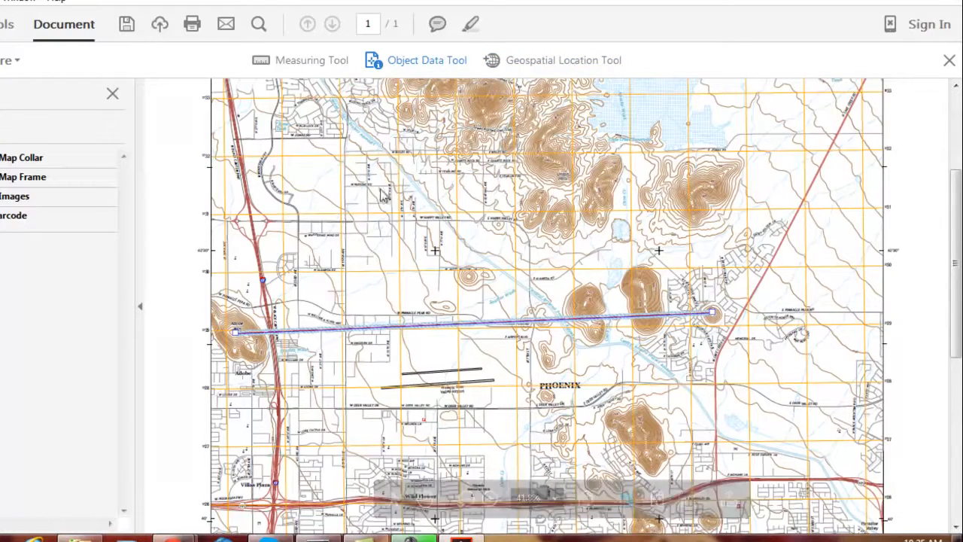
pyautogui.click(471, 280)
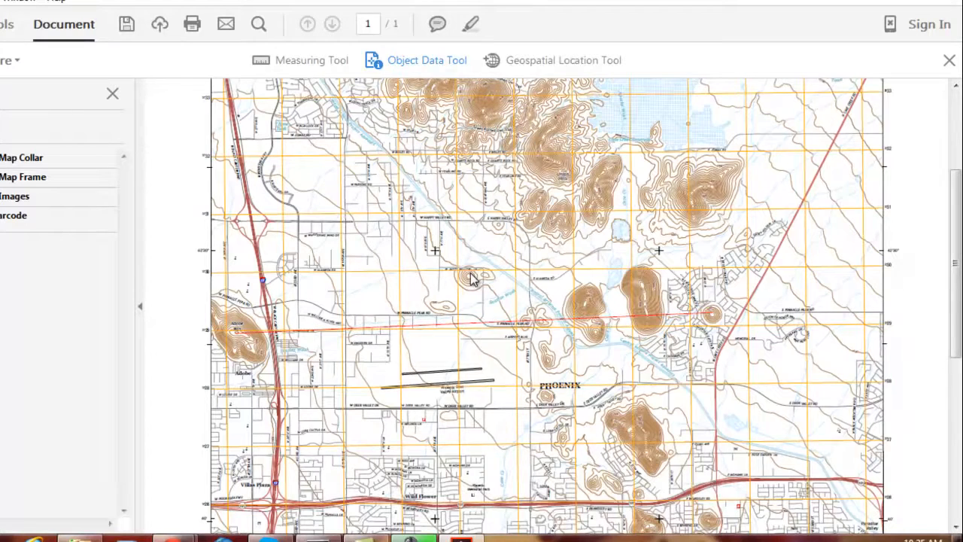
pyautogui.click(376, 64)
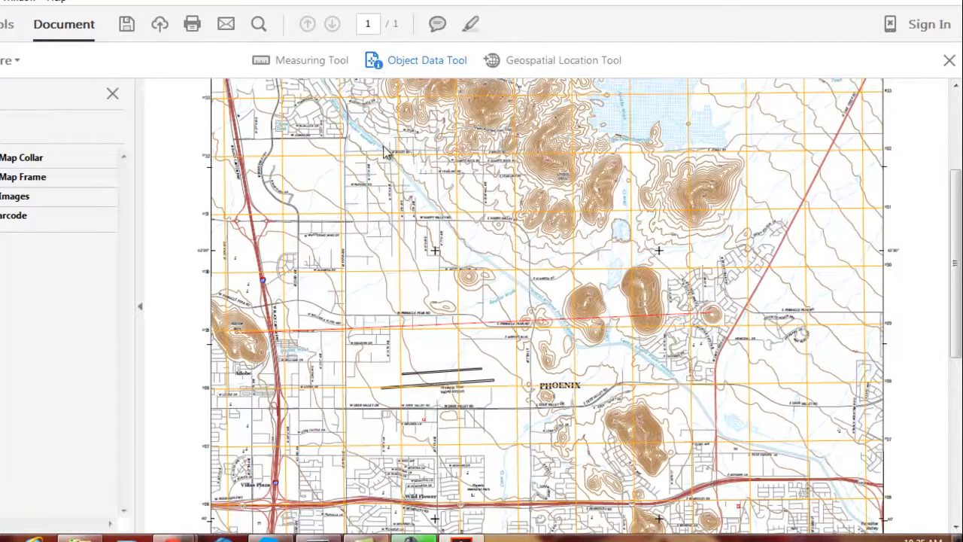